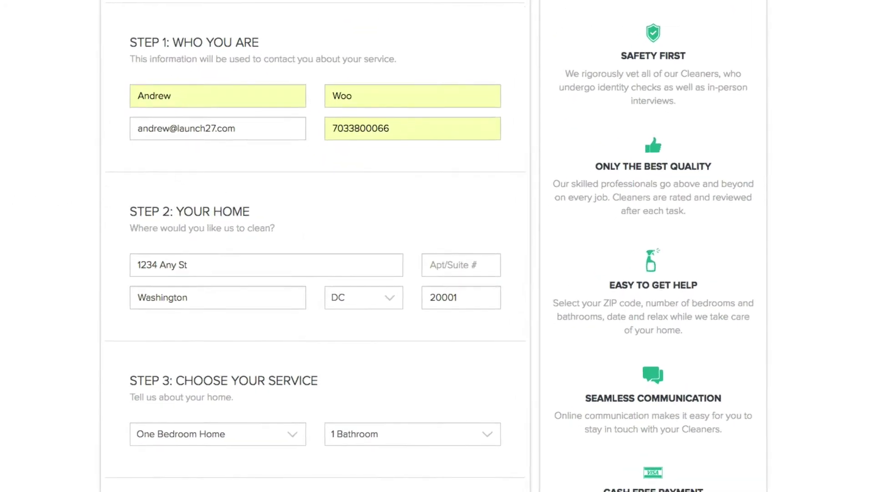
Scroll the booking form down to Step 4: Select Extras and the Booking Summary.
{"action": "scroll", "coordinate": [100, 99], "scroll_direction": "down", "scroll_amount": 7}
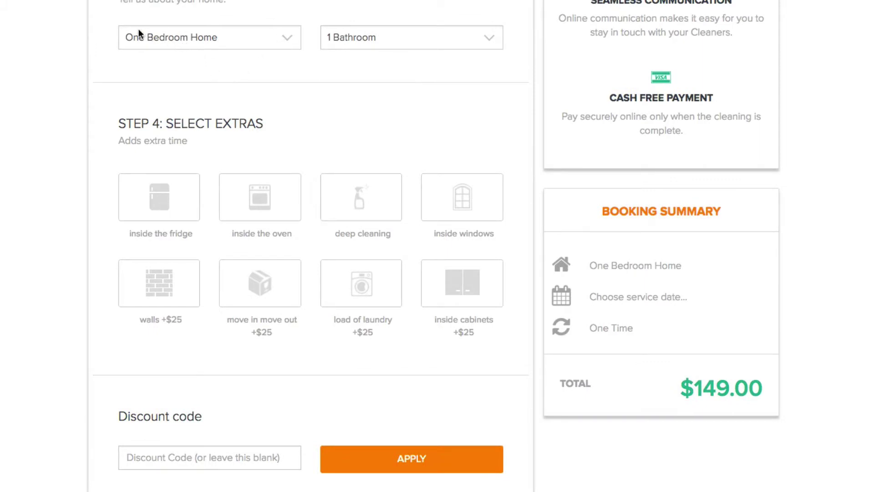
{"action": "left_click", "coordinate": [193, 38]}
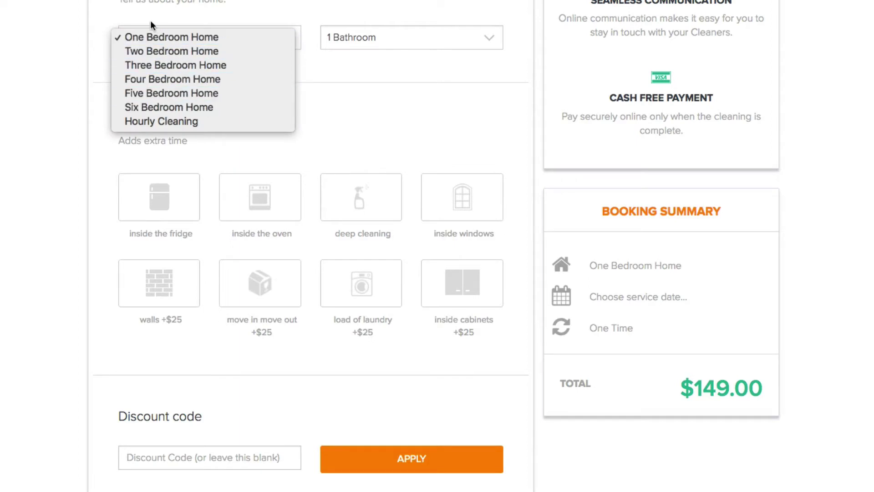
{"action": "left_click", "coordinate": [127, 16]}
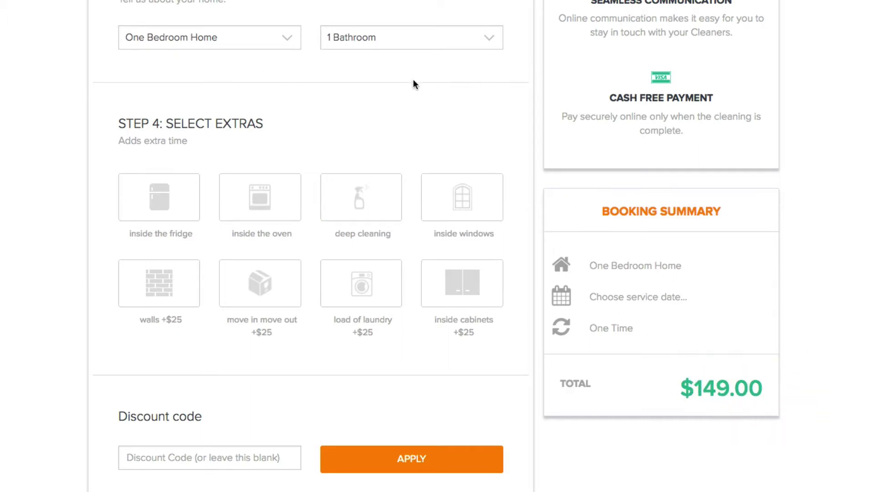
{"action": "left_click", "coordinate": [283, 37]}
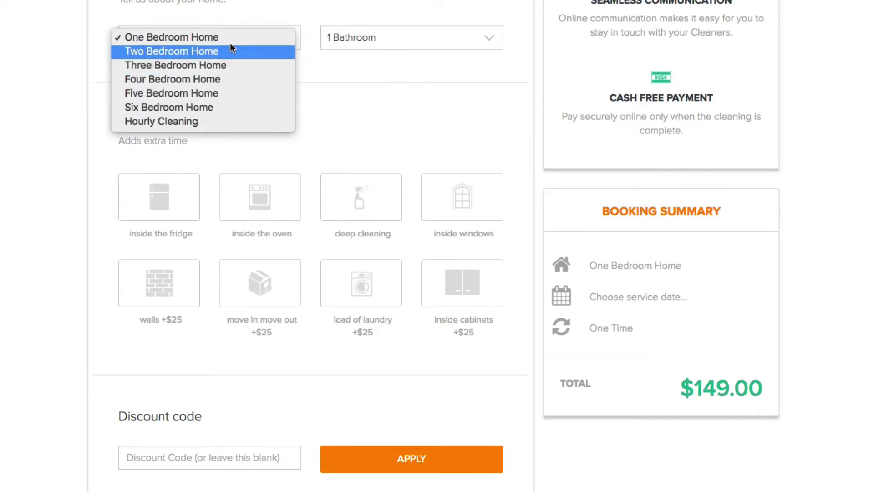
{"action": "left_click", "coordinate": [229, 18]}
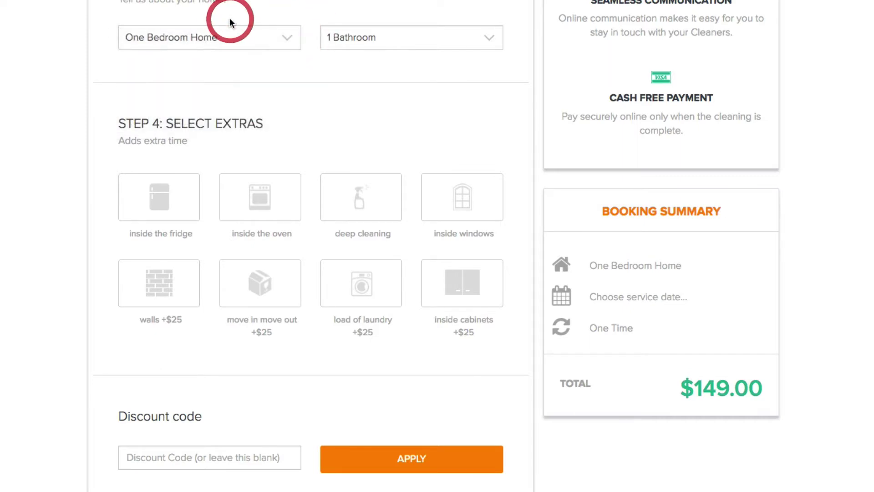
{"action": "left_click", "coordinate": [362, 40]}
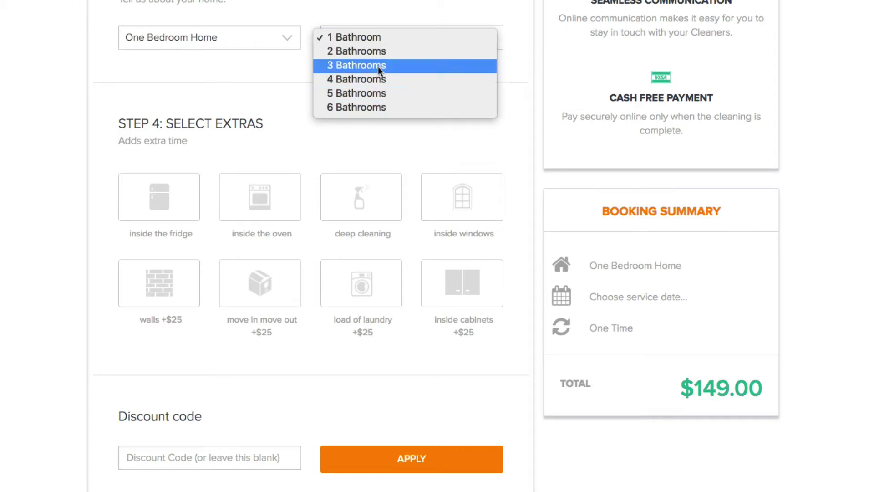
{"action": "left_click", "coordinate": [363, 15]}
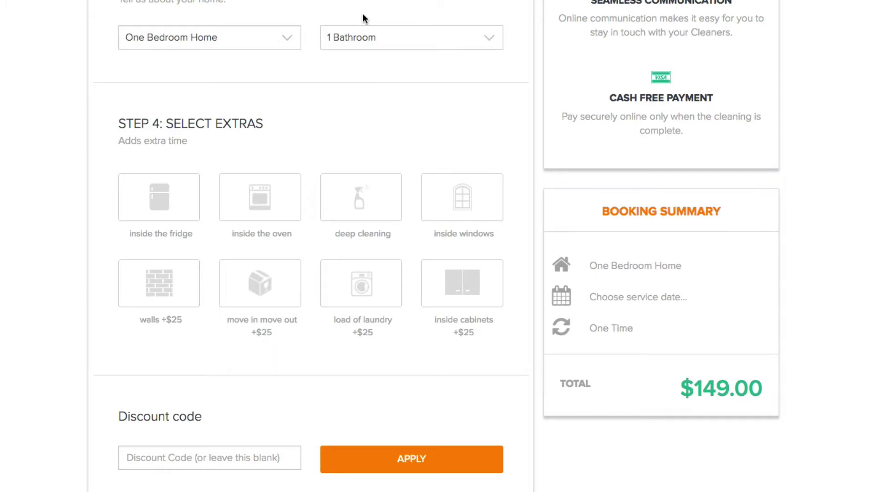
{"action": "left_click", "coordinate": [223, 36]}
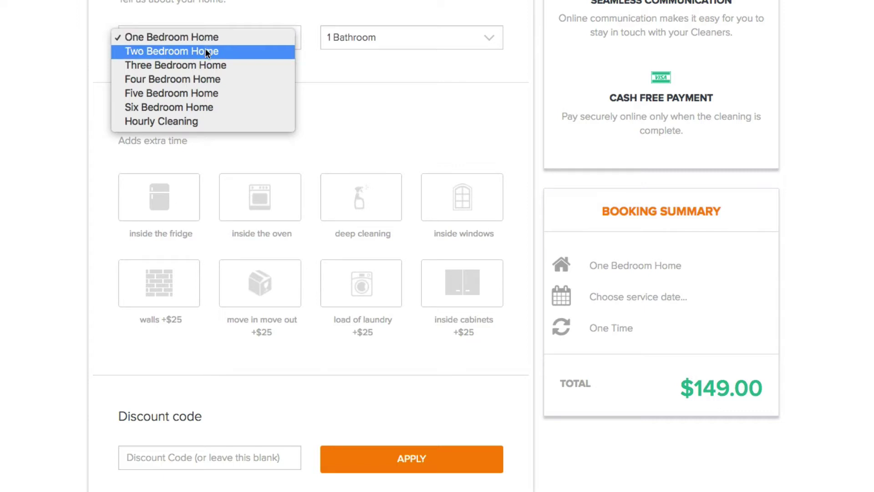
{"action": "left_click", "coordinate": [271, 20]}
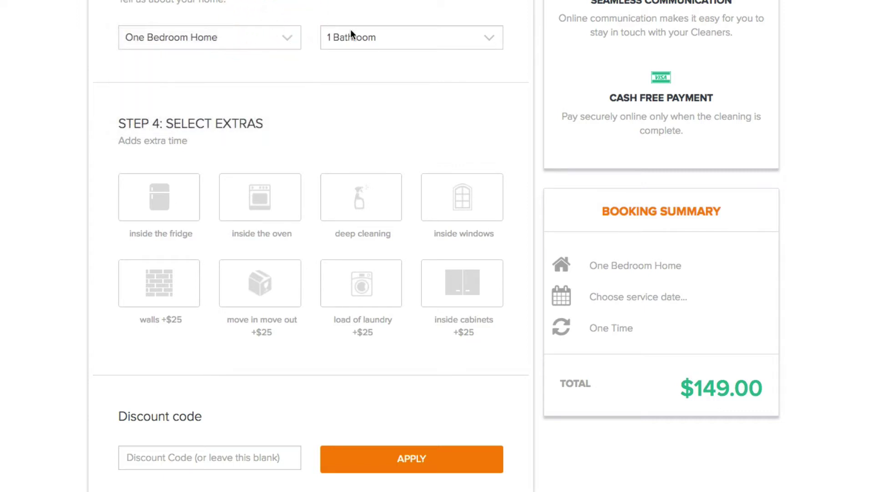
{"action": "left_click", "coordinate": [382, 37]}
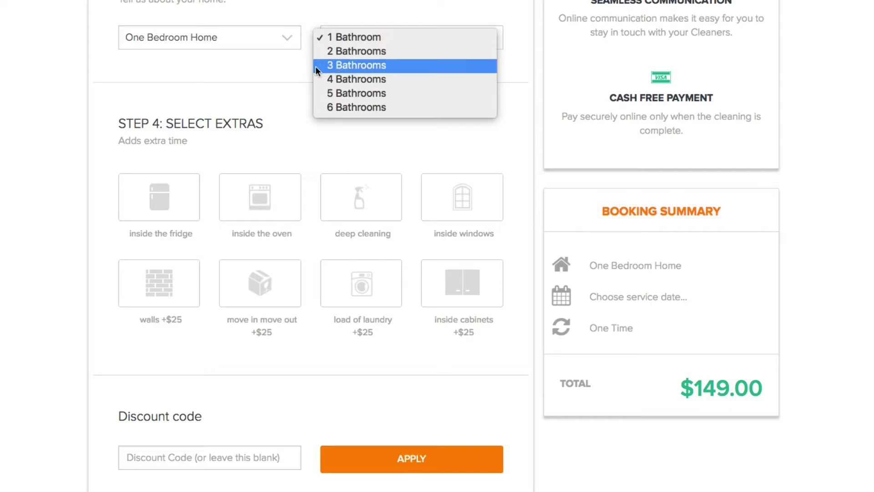
{"action": "left_click", "coordinate": [256, 81]}
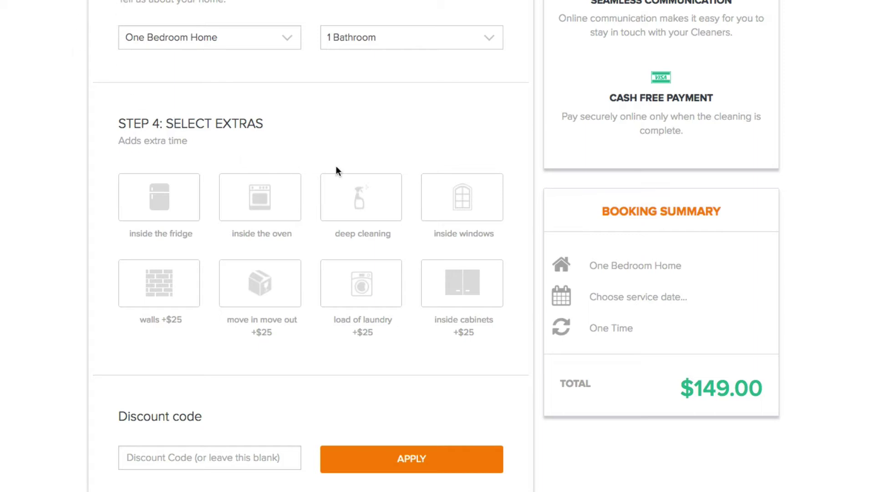
{"action": "left_click", "coordinate": [263, 38]}
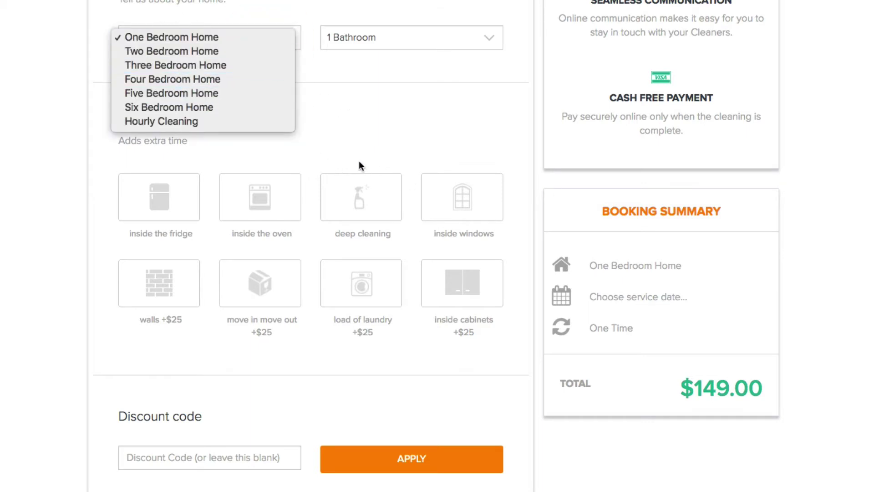
Book a Four Bedroom Home with inside-the-fridge and deep cleaning extras and 3 Bathrooms.
{"action": "left_click", "coordinate": [372, 148]}
{"action": "left_click", "coordinate": [234, 40]}
{"action": "left_click", "coordinate": [219, 81]}
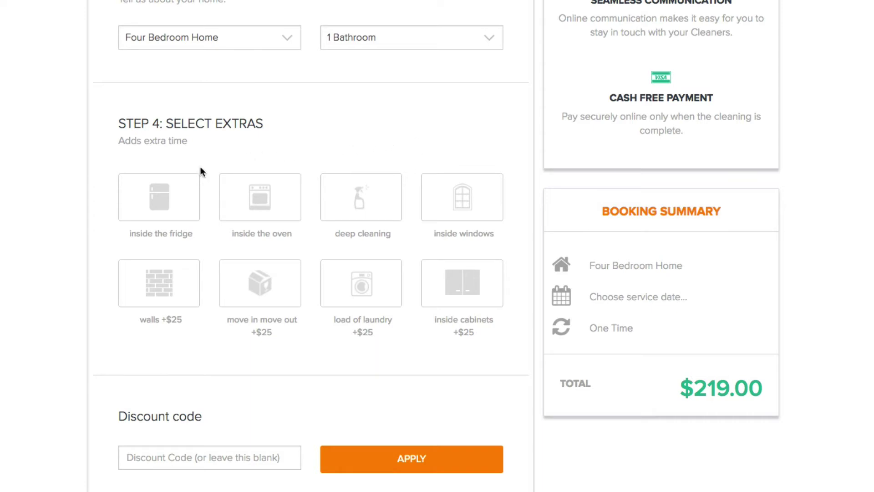
{"action": "left_click", "coordinate": [161, 189]}
{"action": "left_click", "coordinate": [364, 199]}
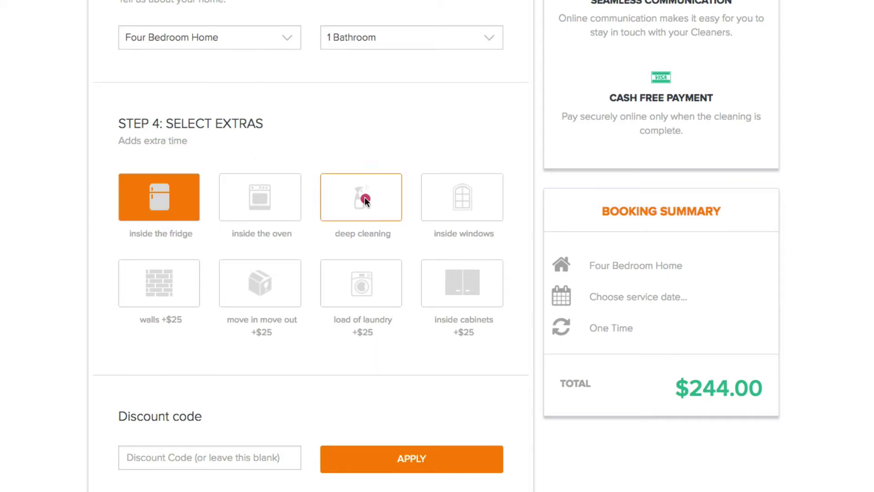
{"action": "left_click", "coordinate": [394, 40]}
{"action": "left_click", "coordinate": [365, 69]}
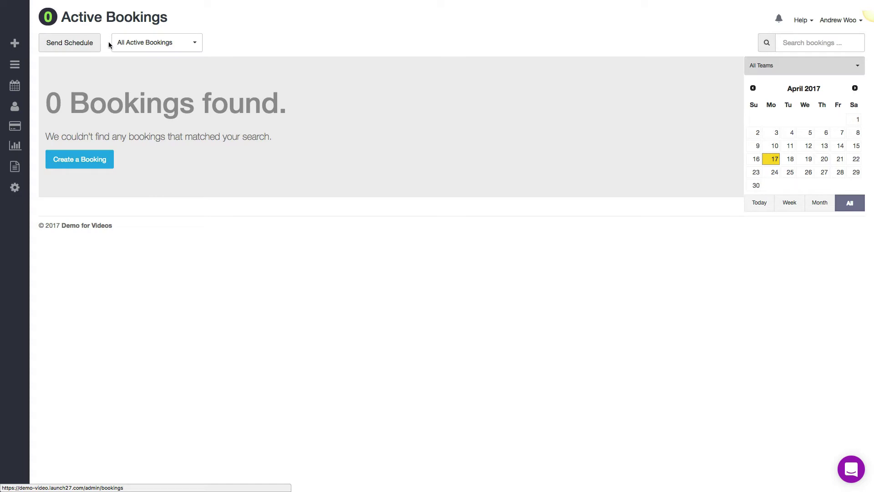
Open Settings > Services and drag Six Bedroom Home into its place in the order.
{"action": "left_click", "coordinate": [15, 188]}
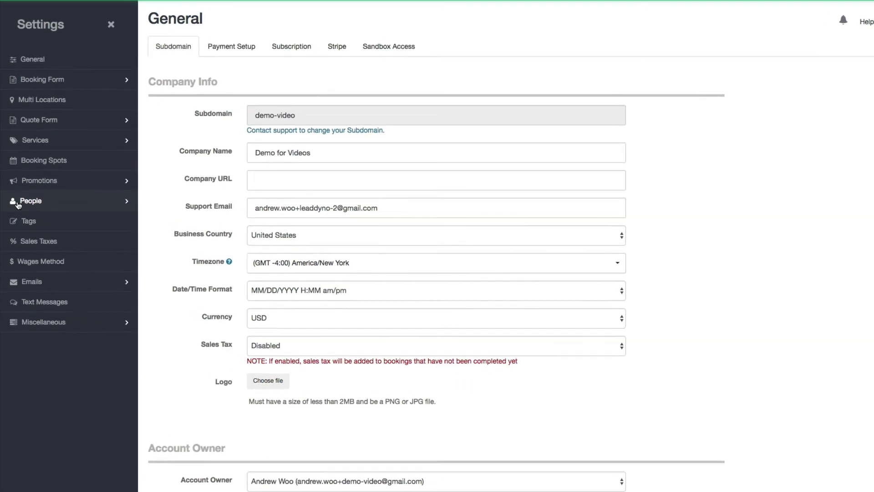
{"action": "left_click", "coordinate": [34, 142]}
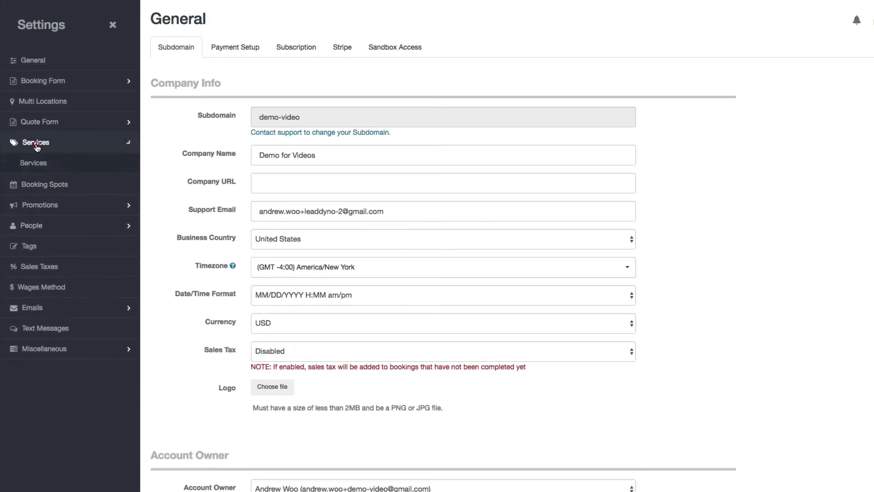
{"action": "left_click", "coordinate": [31, 165]}
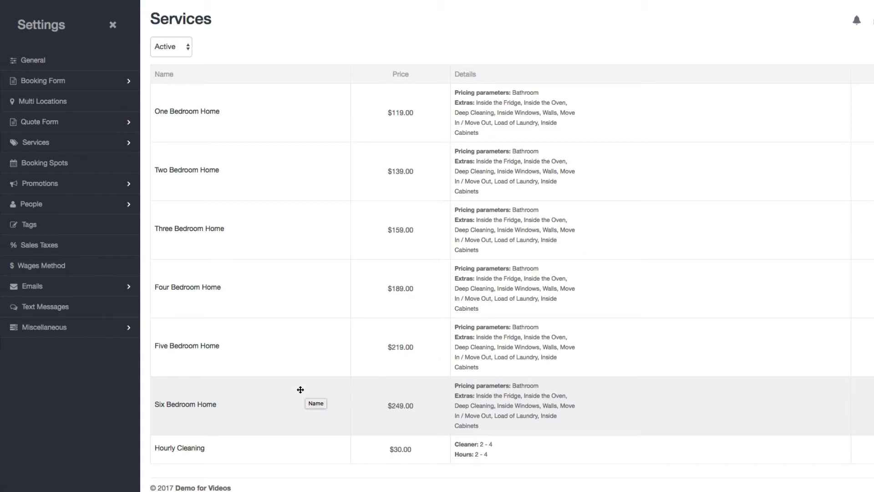
{"action": "left_click_drag", "start_coordinate": [286, 398], "coordinate": [285, 152]}
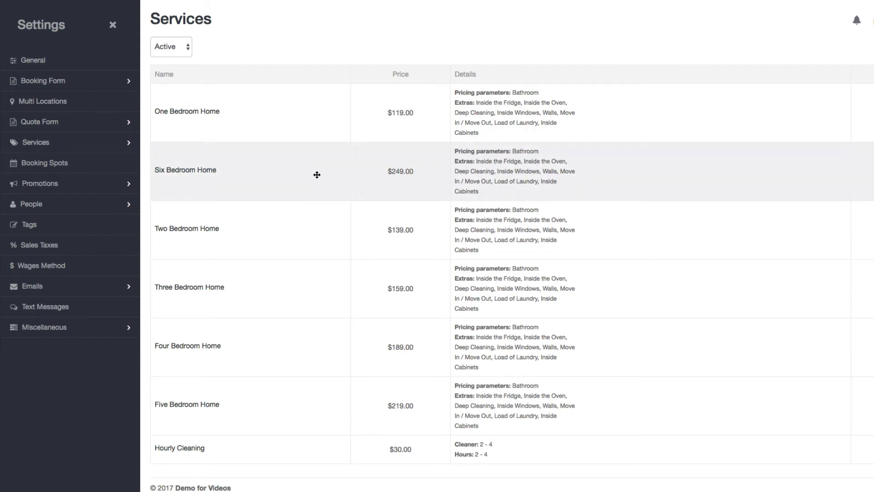
{"action": "left_click_drag", "start_coordinate": [317, 174], "coordinate": [302, 401]}
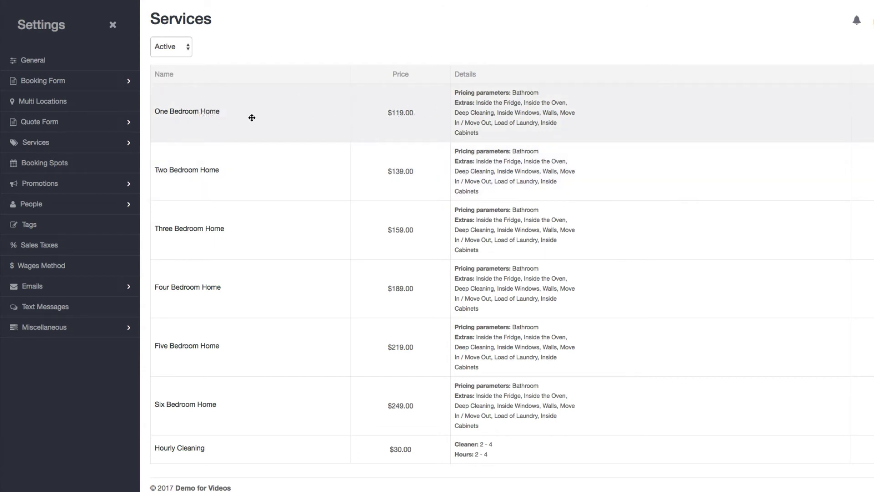
Open One Bedroom Home, close its details form unsaved, and remove the Inside Cabinets extra.
{"action": "left_click", "coordinate": [210, 115]}
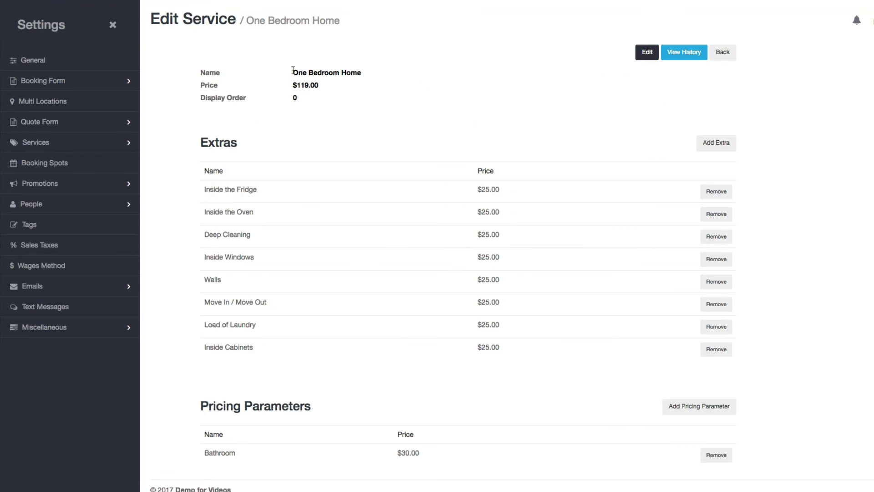
{"action": "left_click_drag", "start_coordinate": [292, 72], "coordinate": [366, 72]}
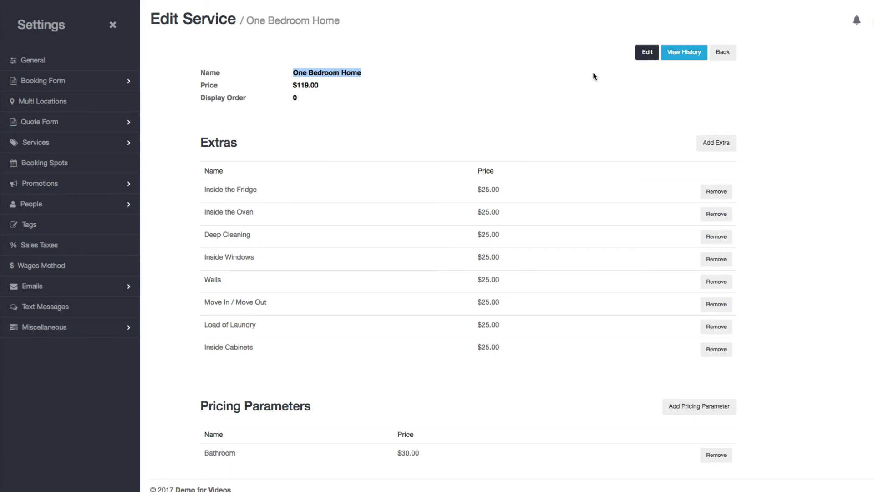
{"action": "left_click", "coordinate": [647, 52]}
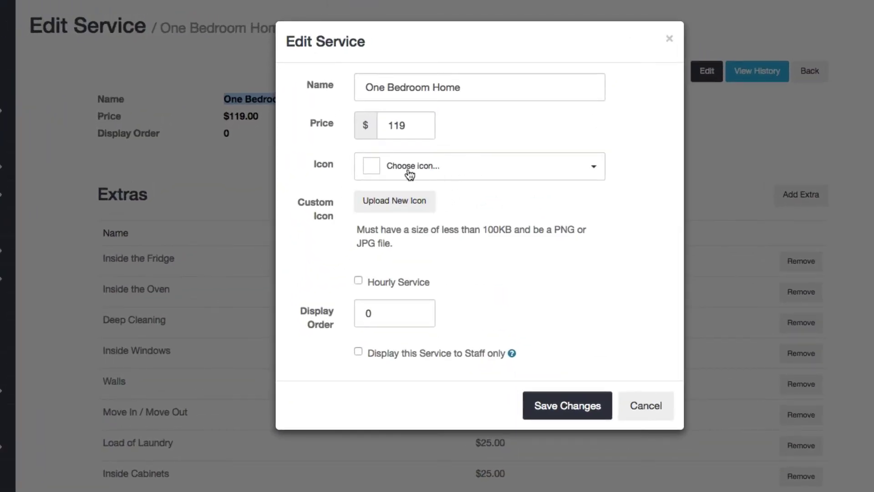
{"action": "left_click", "coordinate": [642, 412]}
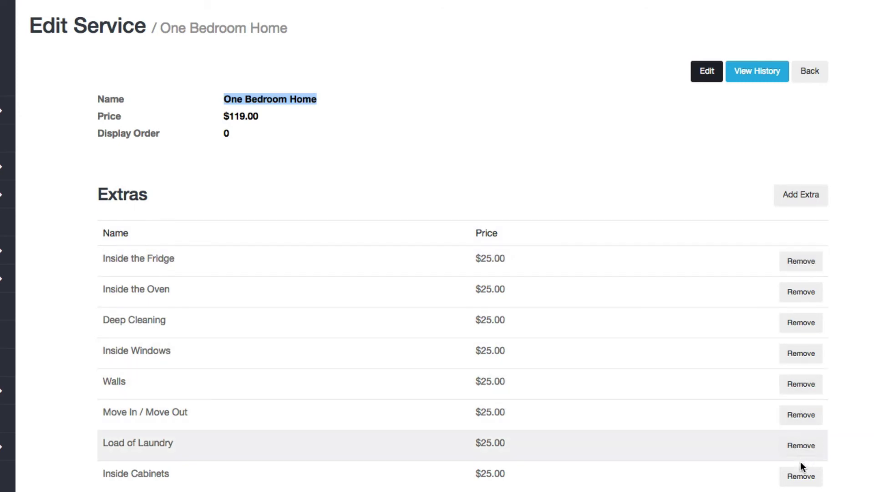
{"action": "left_click", "coordinate": [801, 476]}
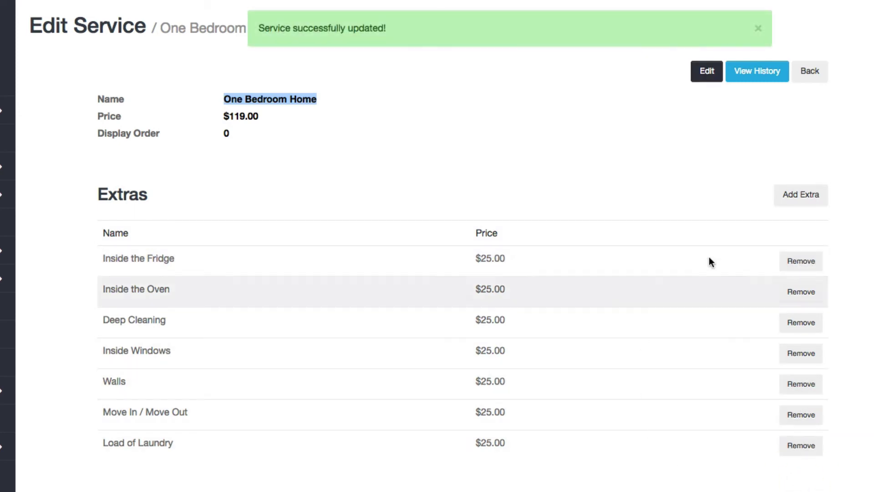
{"action": "left_click", "coordinate": [805, 200]}
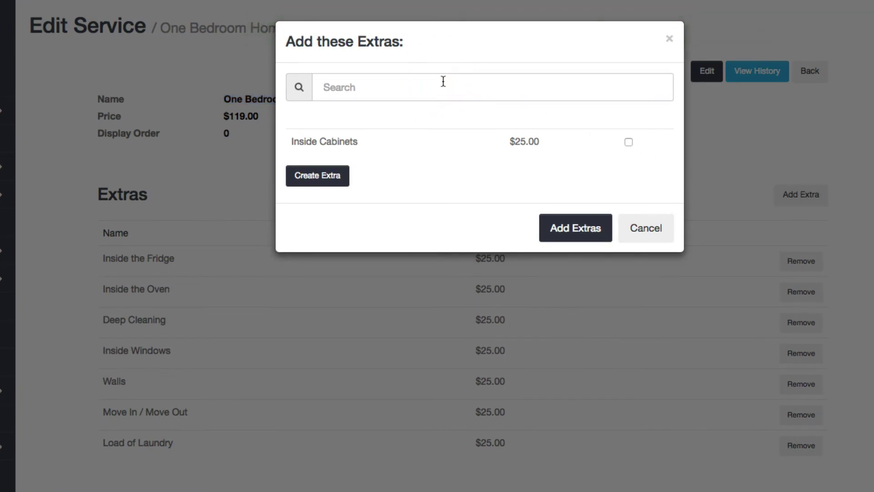
Search for and re-add Inside Cabinets, then remove it again from One Bedroom Home.
{"action": "type", "text": "Caibn"}
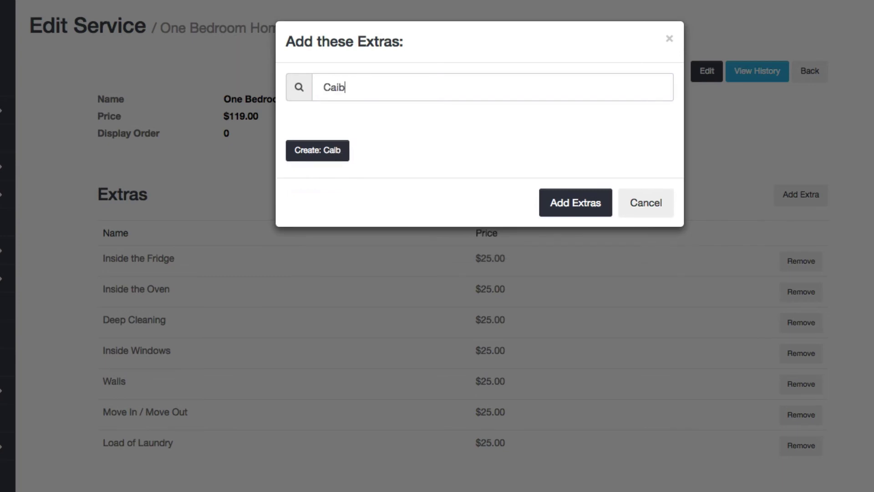
{"action": "key", "text": "BackSpace"}
{"action": "key", "text": "BackSpace"}
{"action": "key", "text": "BackSpace"}
{"action": "type", "text": "b"}
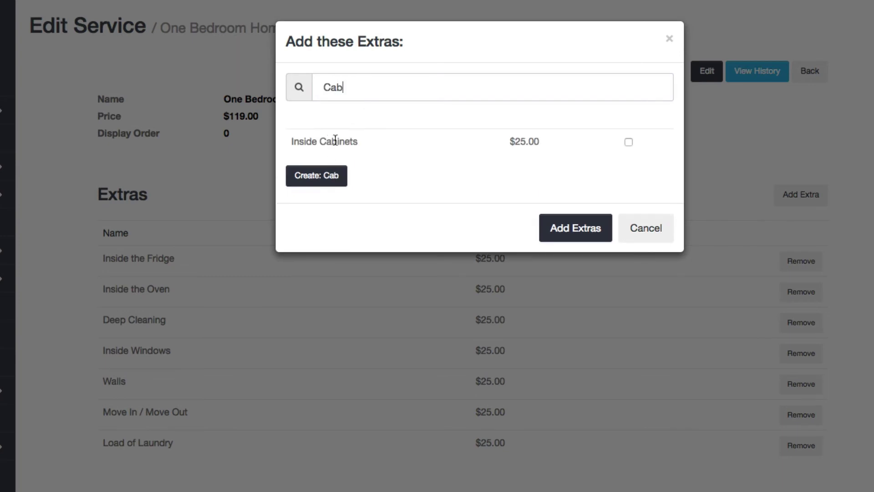
{"action": "left_click", "coordinate": [628, 141]}
{"action": "left_click", "coordinate": [577, 228]}
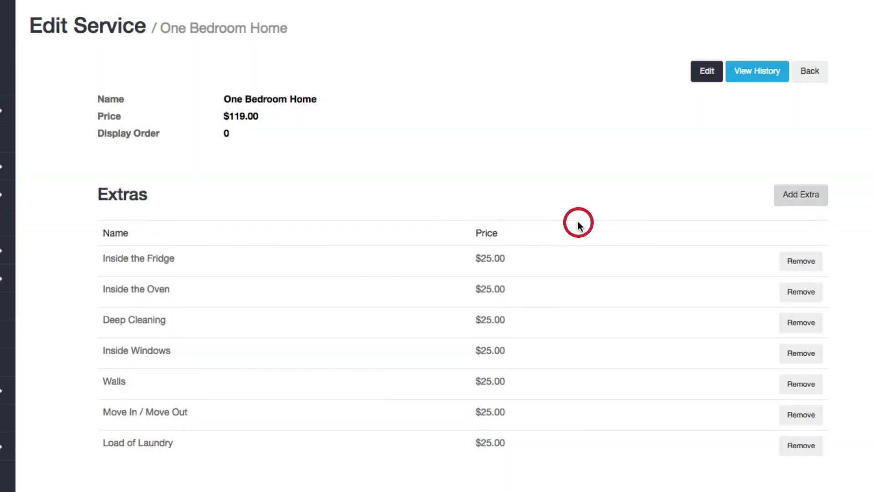
{"action": "left_click", "coordinate": [792, 477]}
Start a new quantity-based extra named Dogs priced at $30.
{"action": "left_click", "coordinate": [802, 205]}
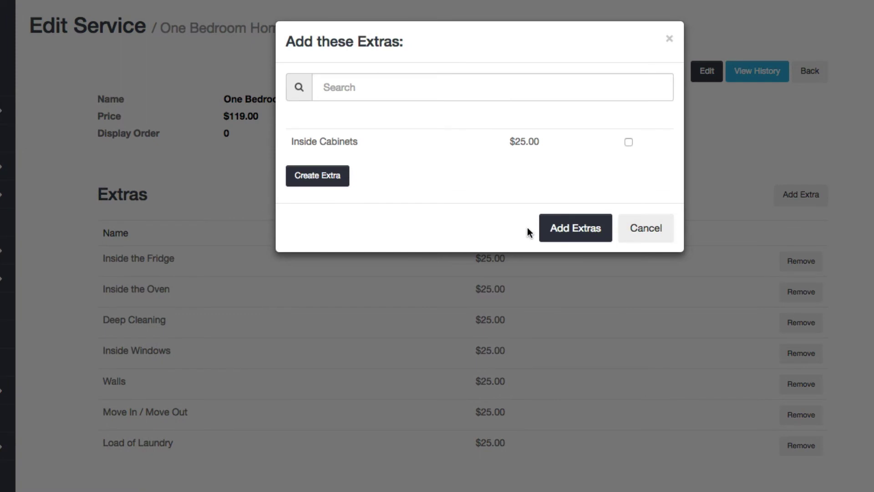
{"action": "left_click", "coordinate": [342, 179]}
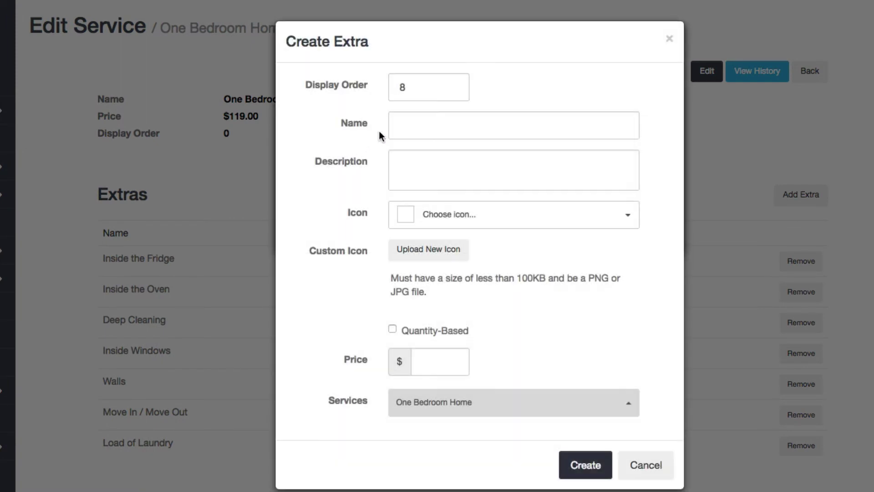
{"action": "type", "text": "Dogs"}
{"action": "left_click", "coordinate": [439, 351]}
{"action": "left_click", "coordinate": [393, 329]}
{"action": "type", "text": "30"}
Offer the Dogs extra on Two through Six Bedroom Home and create it.
{"action": "left_click", "coordinate": [594, 407]}
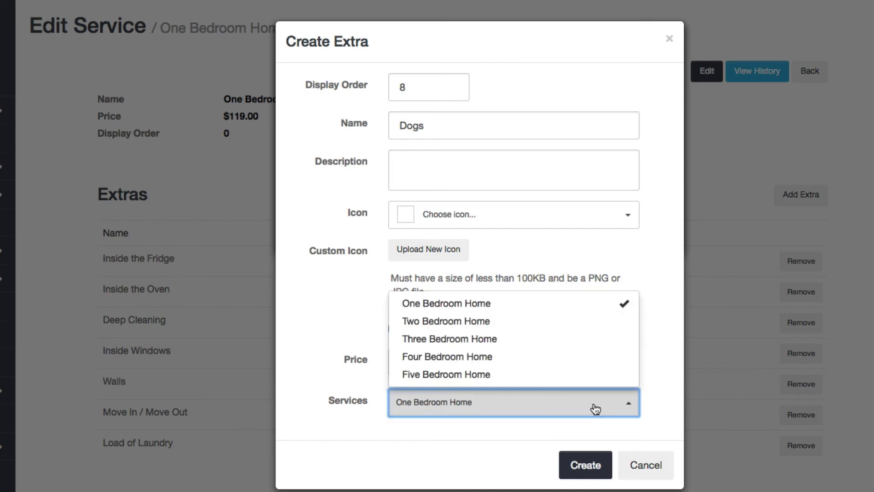
{"action": "left_click", "coordinate": [501, 323]}
{"action": "left_click", "coordinate": [499, 338]}
{"action": "left_click", "coordinate": [499, 356]}
{"action": "left_click", "coordinate": [494, 375]}
{"action": "scroll", "coordinate": [494, 375], "scroll_direction": "down", "scroll_amount": 1}
{"action": "left_click", "coordinate": [492, 380]}
{"action": "left_click", "coordinate": [580, 464]}
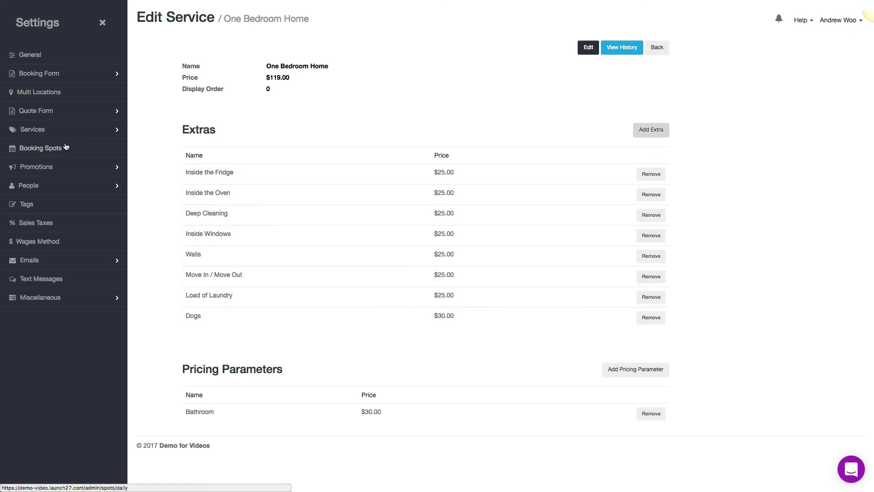
Open the Bathroom pricing parameter and check its $30 price and six assigned services.
{"action": "left_click", "coordinate": [59, 130]}
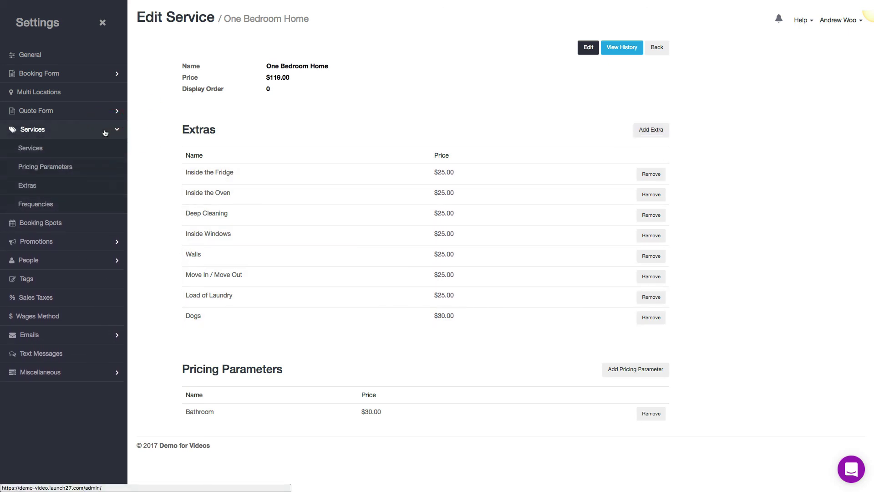
{"action": "left_click", "coordinate": [43, 167]}
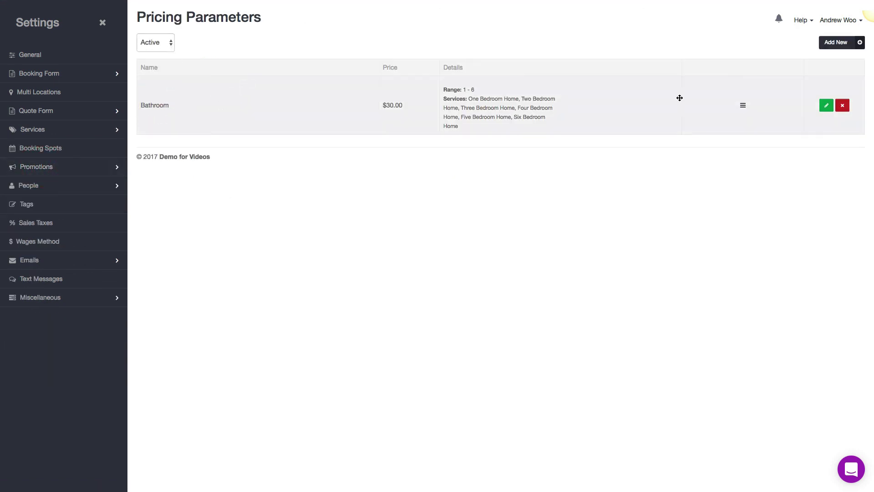
{"action": "left_click", "coordinate": [827, 105]}
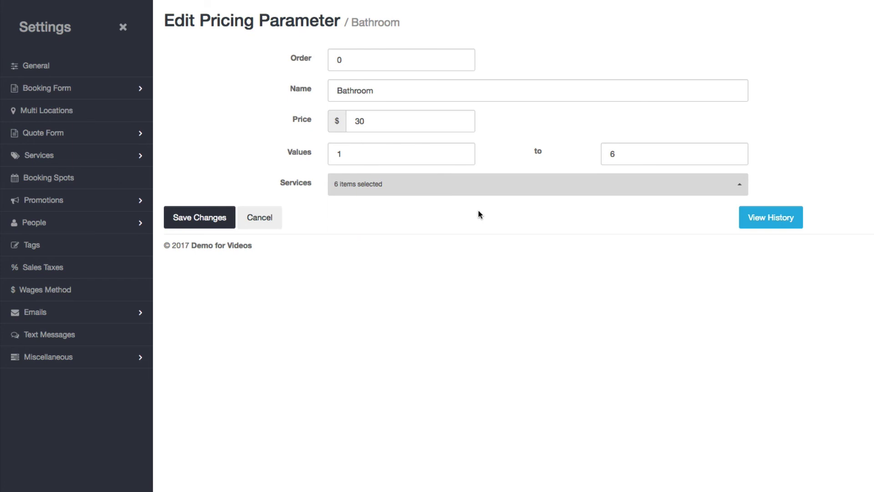
{"action": "left_click", "coordinate": [425, 190]}
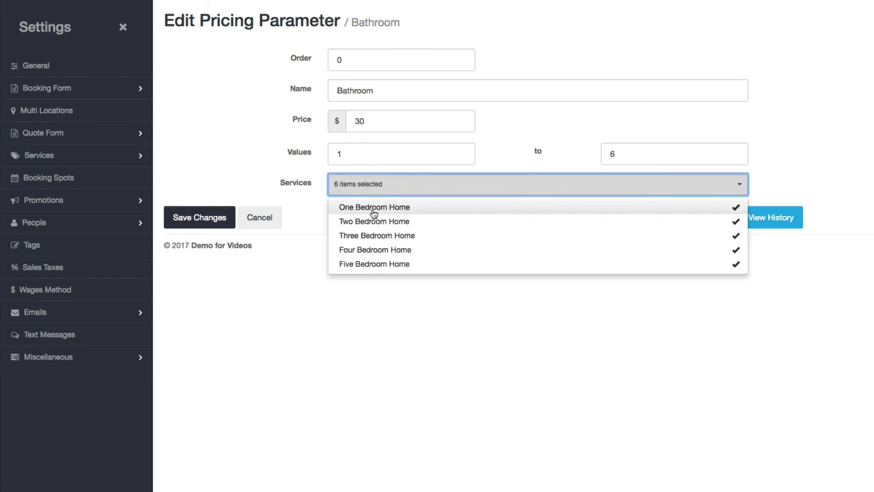
{"action": "left_click", "coordinate": [283, 257]}
{"action": "left_click", "coordinate": [92, 156]}
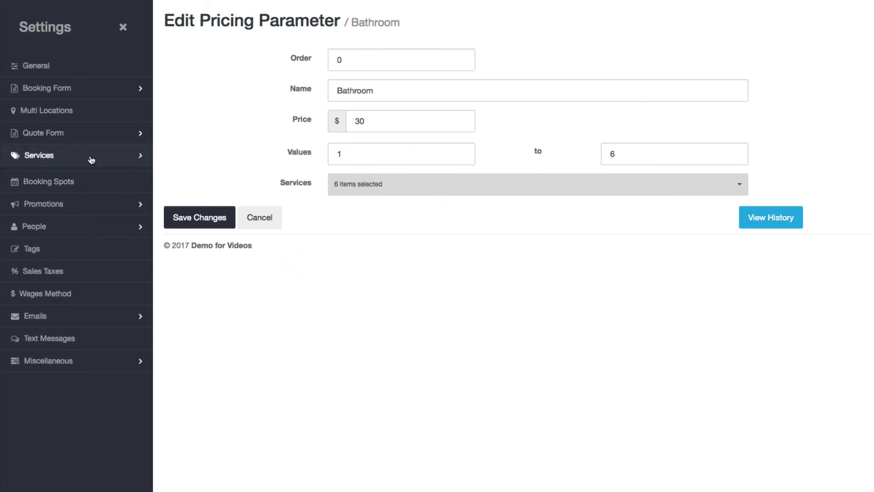